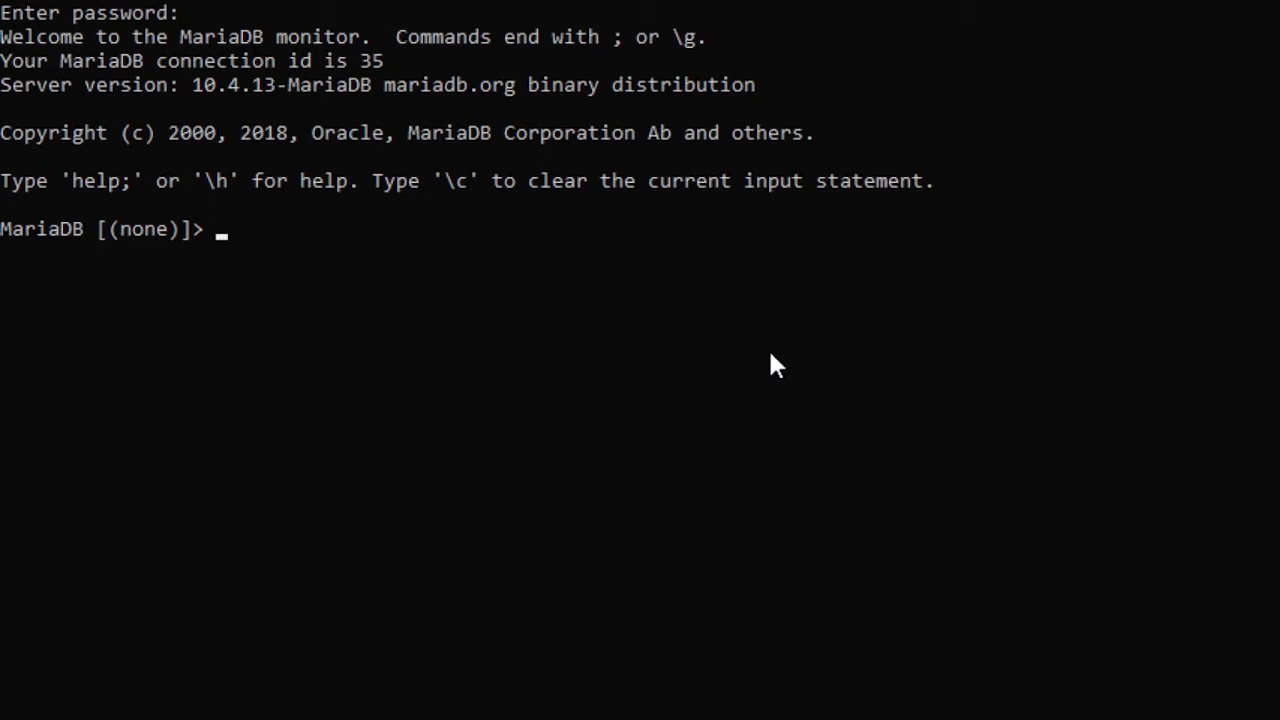
pyautogui.write('crea')
pyautogui.write('te databa')
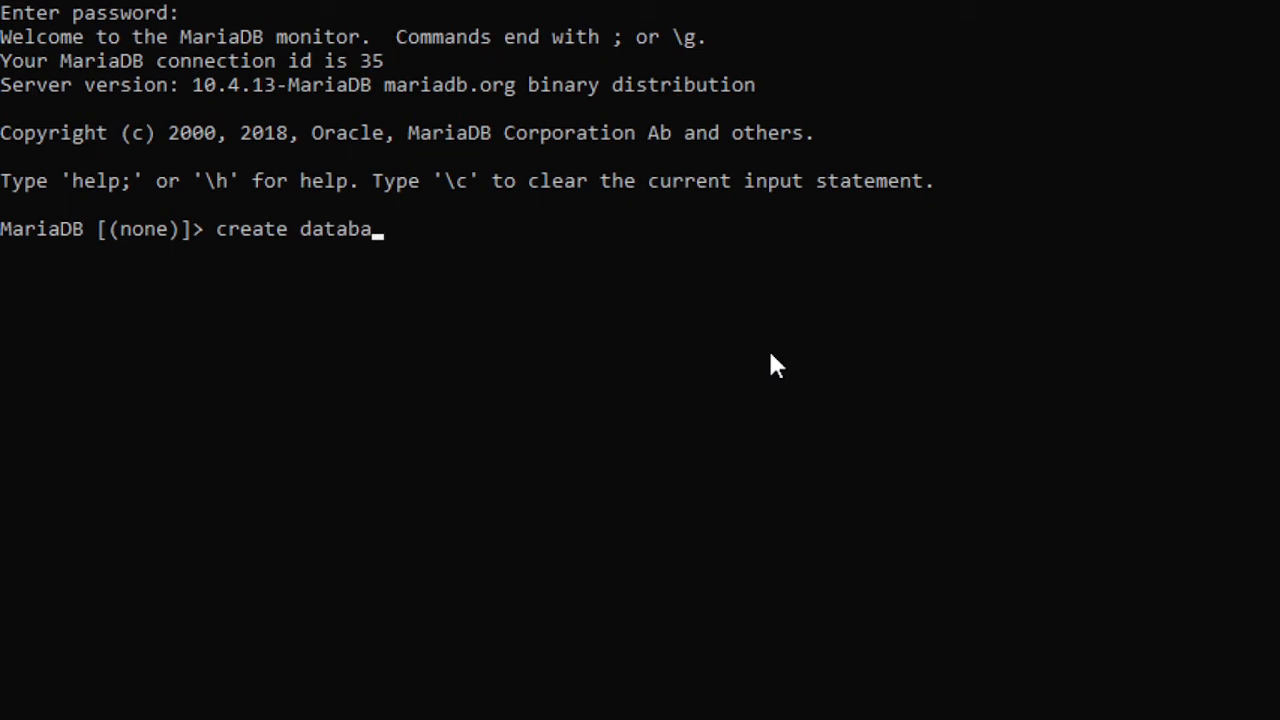
pyautogui.write('se ')
pyautogui.write('col')
pyautogui.write('lege;')
# Run 'create database college;' so the college database exists
pyautogui.press('Return')
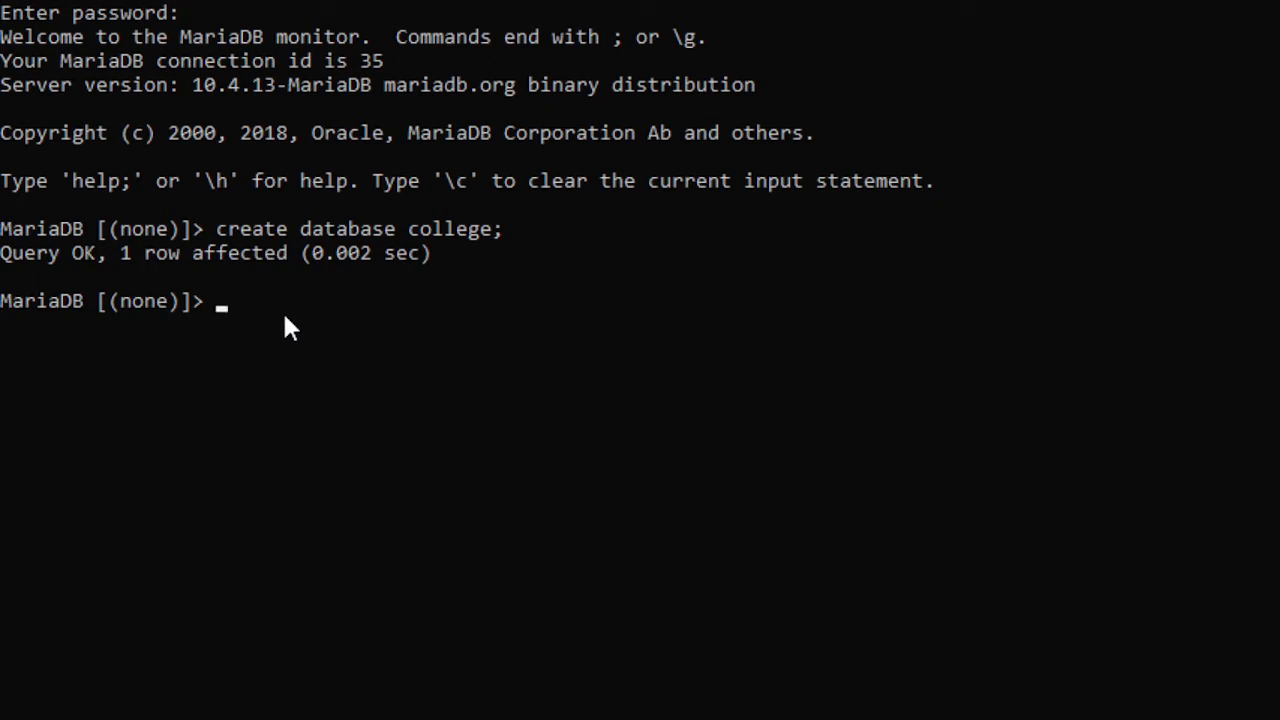
pyautogui.write('use co')
pyautogui.write('llege;')
# Run 'use college;' to make college the current database
pyautogui.press('Return')
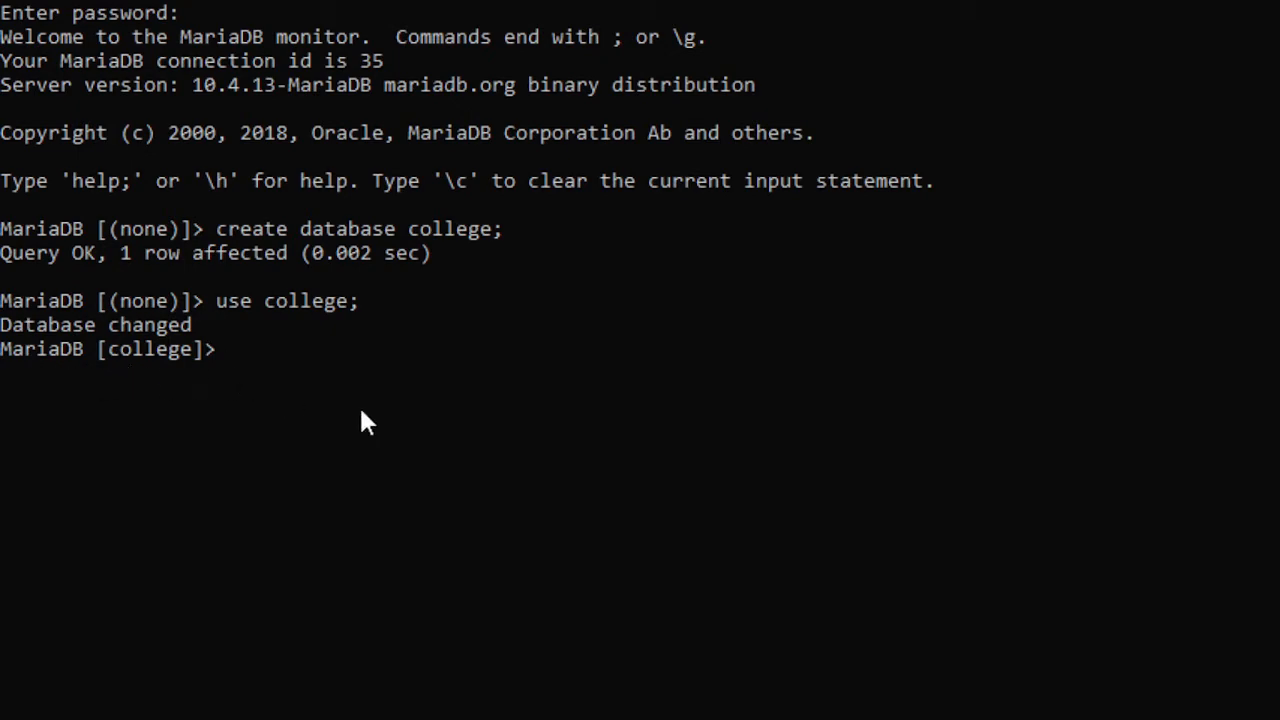
pyautogui.write('cre')
pyautogui.write('ate ')
pyautogui.write('table ')
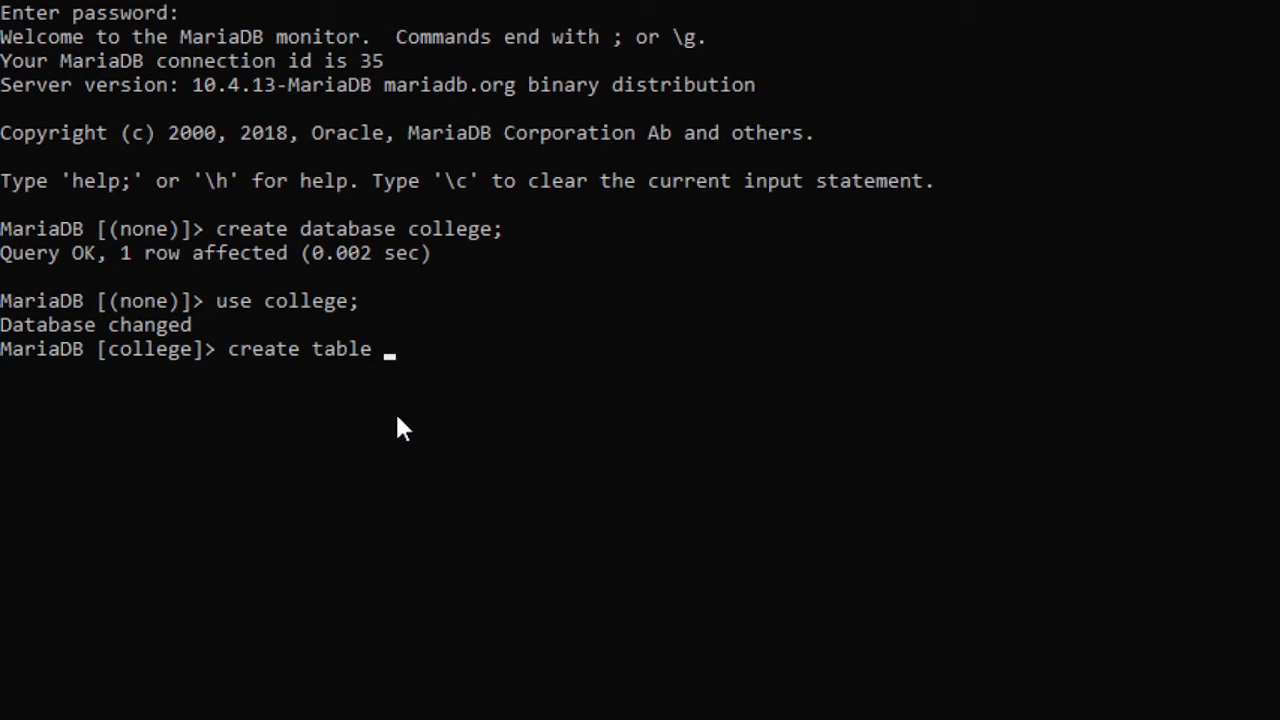
pyautogui.write('login')
# Run CREATE TABLE login with username varchar(100) and password varchar(100) columns
pyautogui.press('Return')
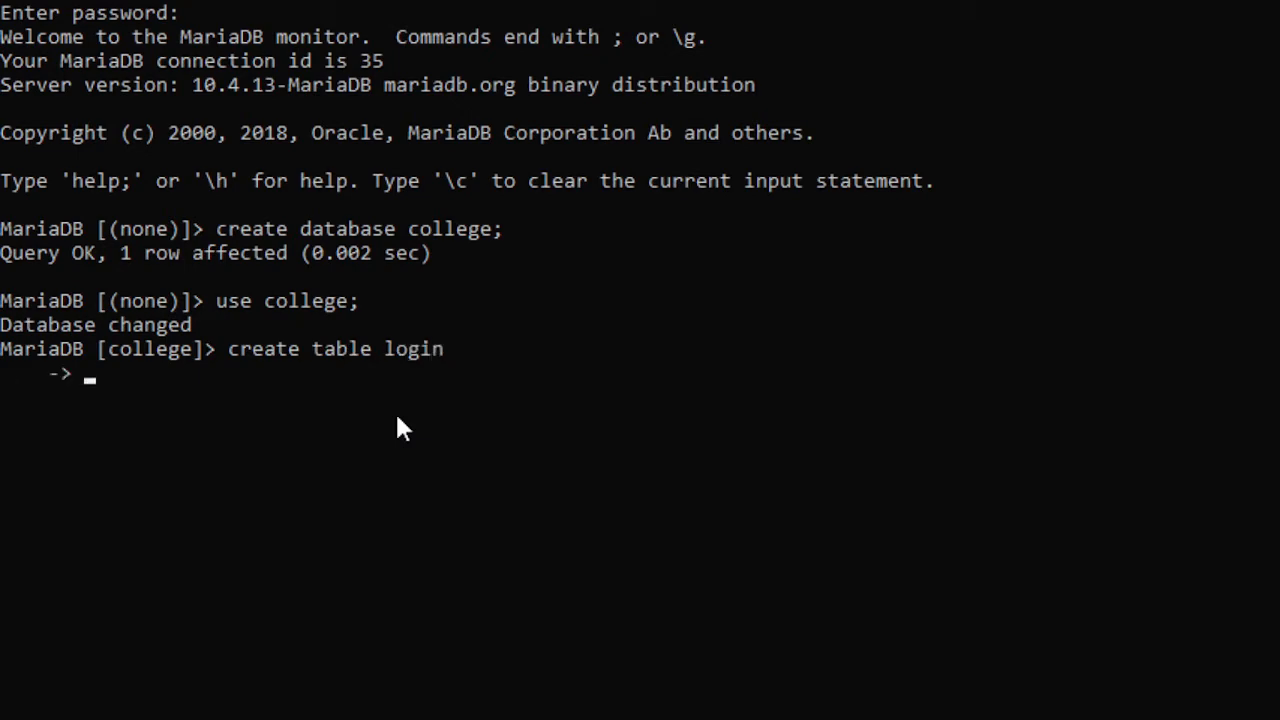
pyautogui.write('(')
pyautogui.press('Return')
pyautogui.write('user')
pyautogui.write('name varcha')
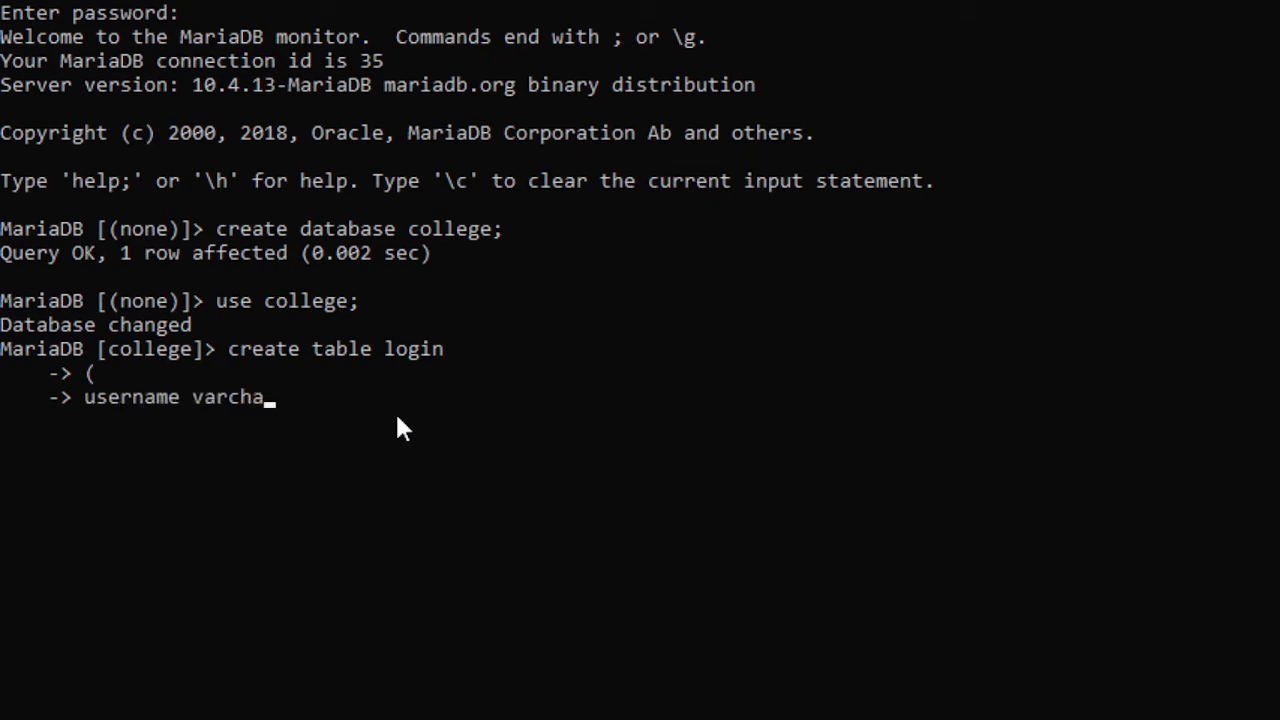
pyautogui.write('r(100')
pyautogui.write('),')
pyautogui.press('Return')
pyautogui.write('pas')
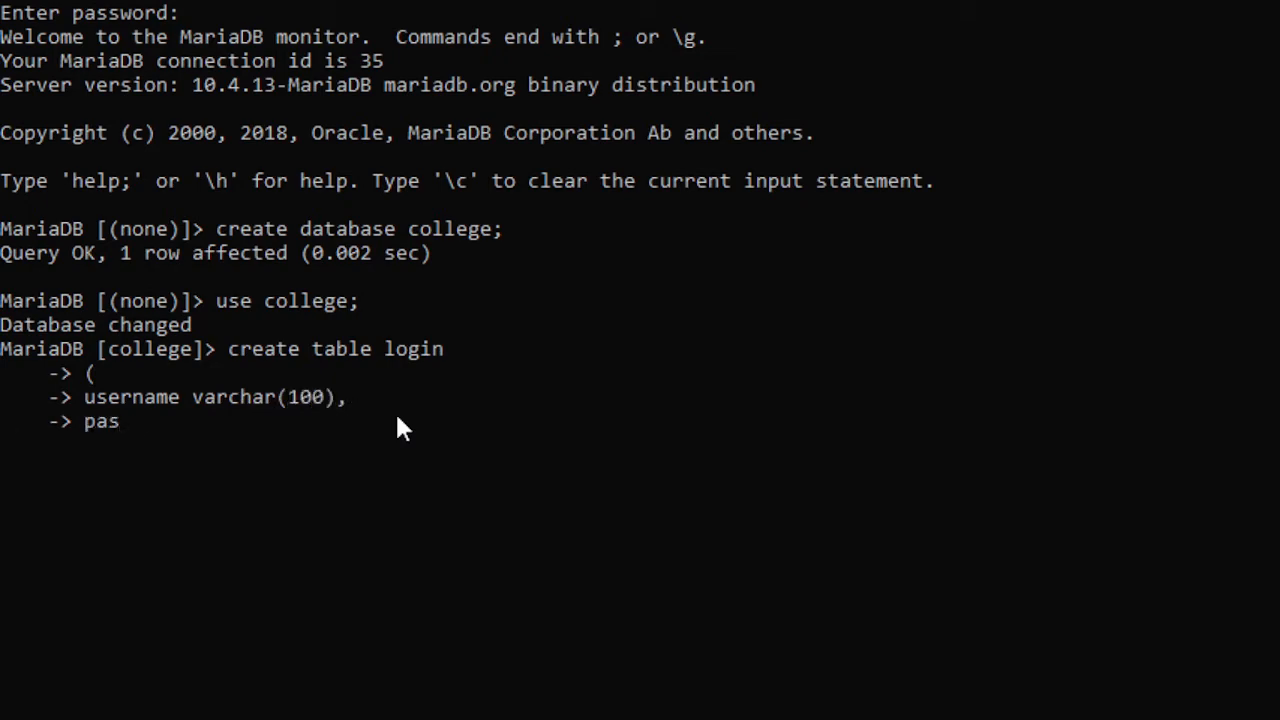
pyautogui.write('sword varc')
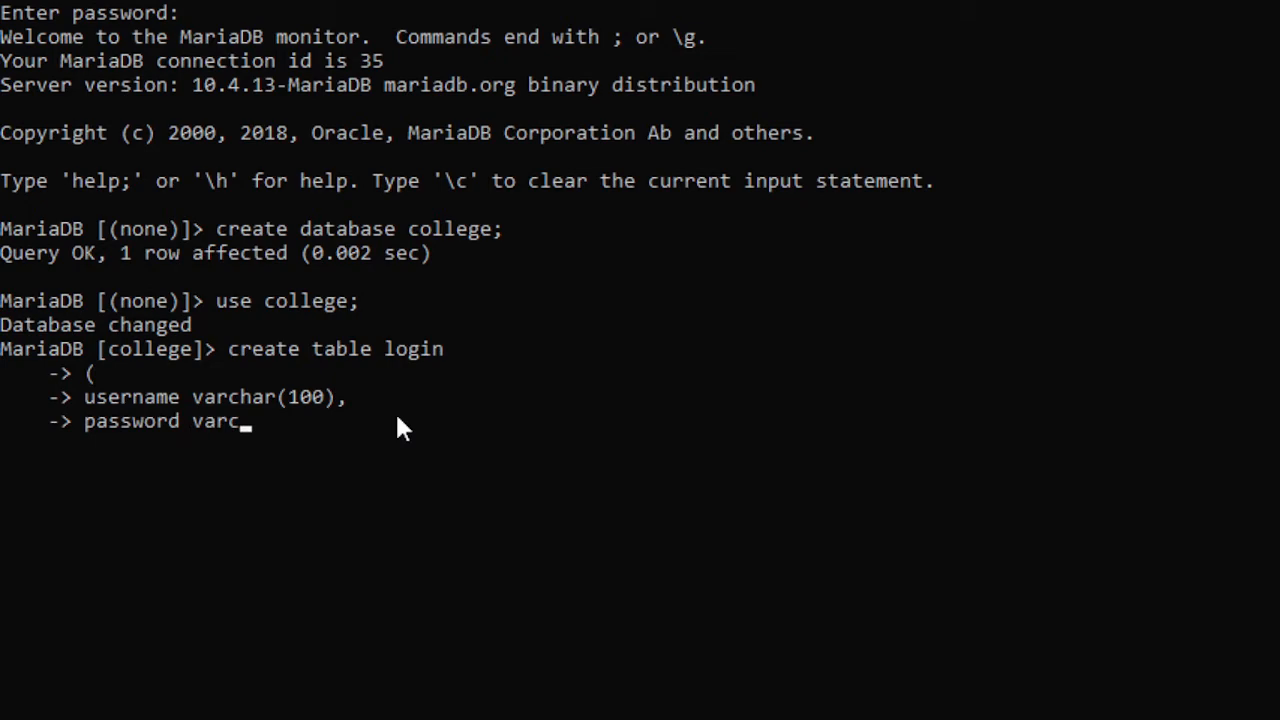
pyautogui.write('har(100')
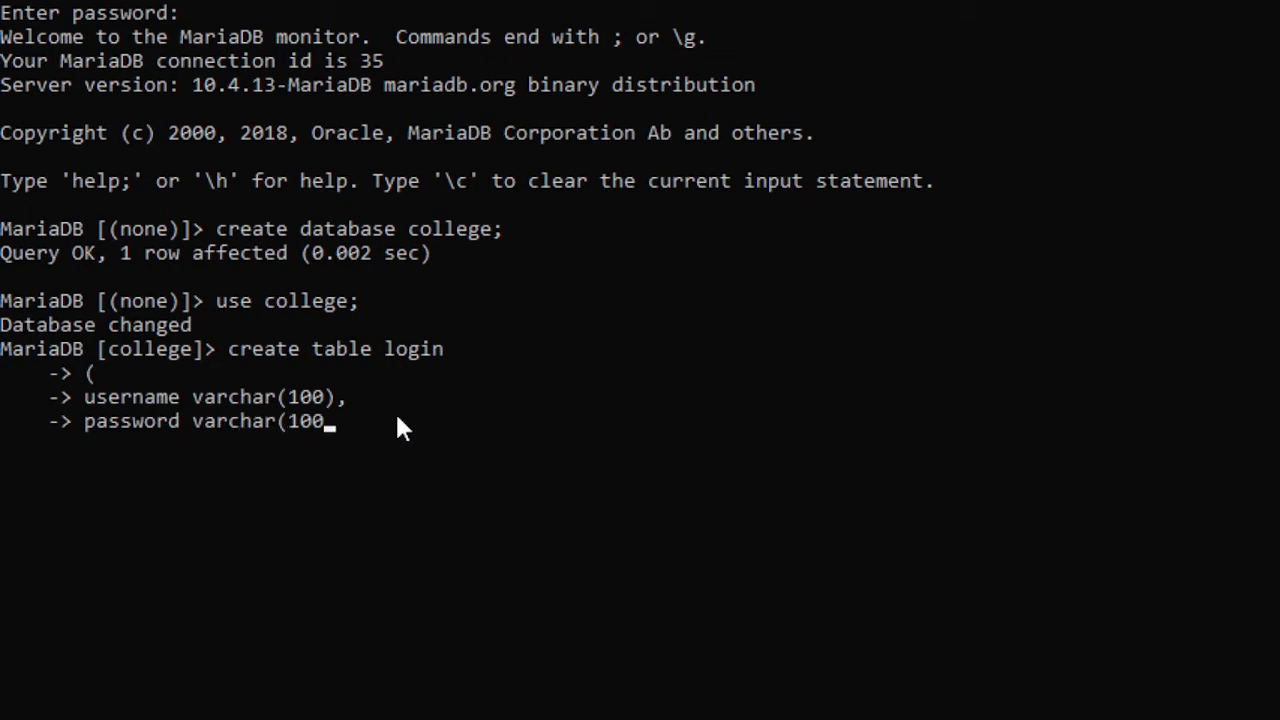
pyautogui.write(')')
pyautogui.press('Return')
pyautogui.write(')')
pyautogui.write(';')
pyautogui.press('Return')
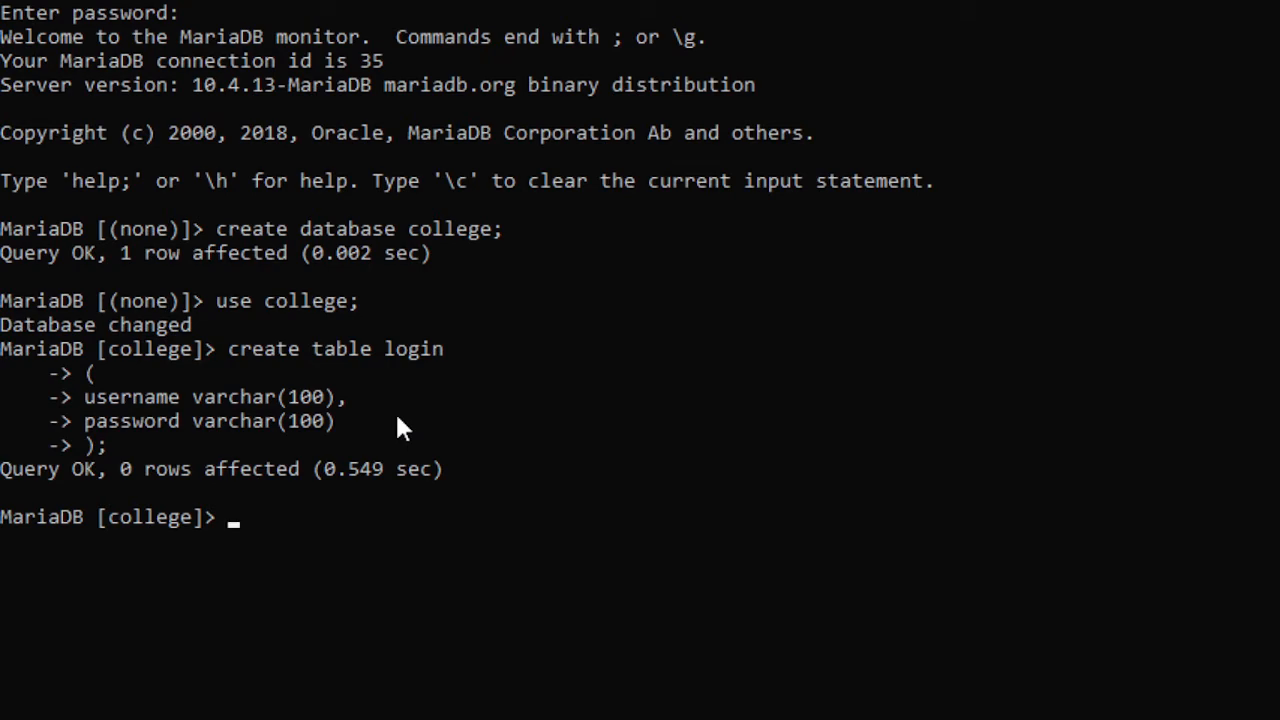
pyautogui.write('insert')
pyautogui.write(' into logi')
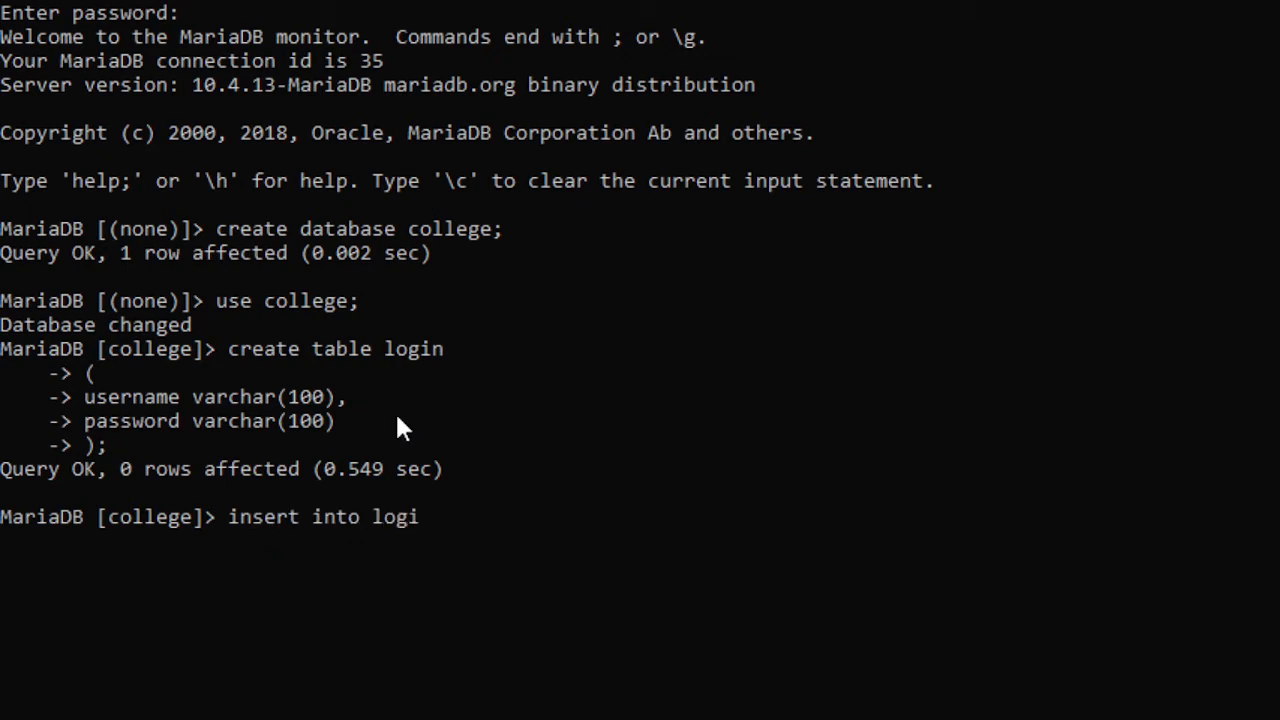
pyautogui.write('n values')
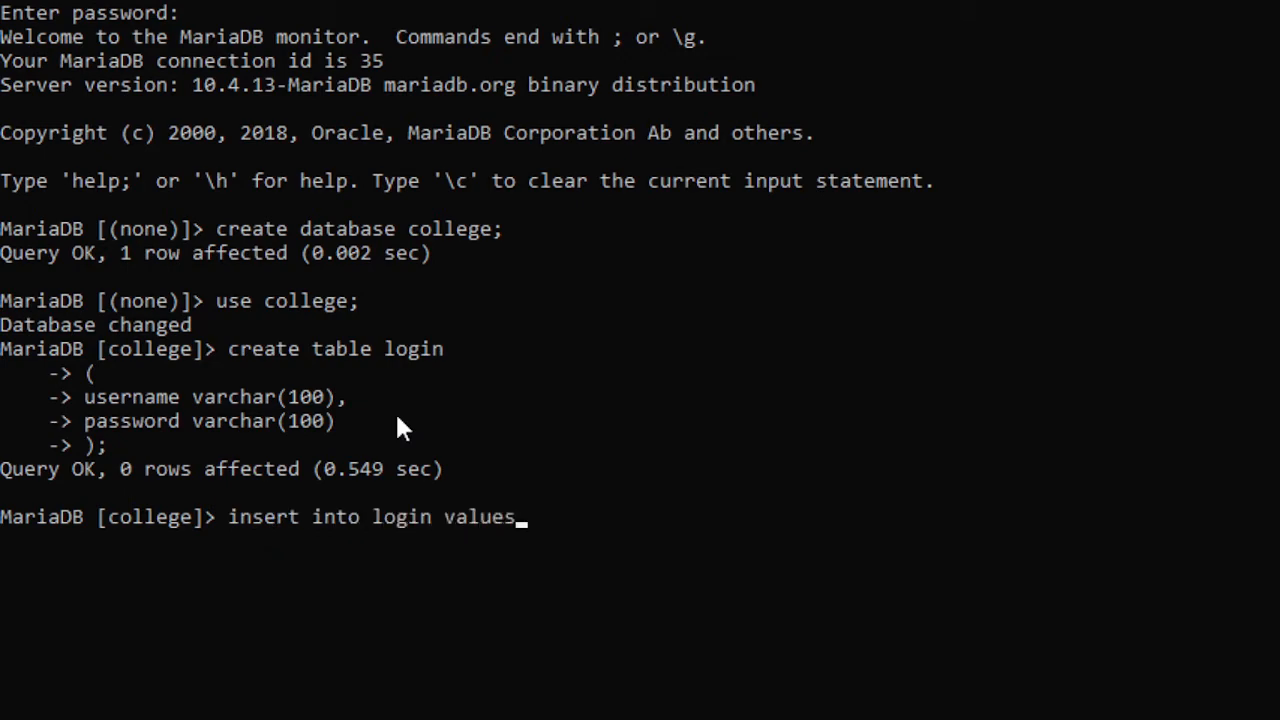
pyautogui.write('*(')
# Run INSERT INTO login VALUES('hb','hajira') to store the hb account
pyautogui.press('BackSpace')
pyautogui.press('BackSpace')
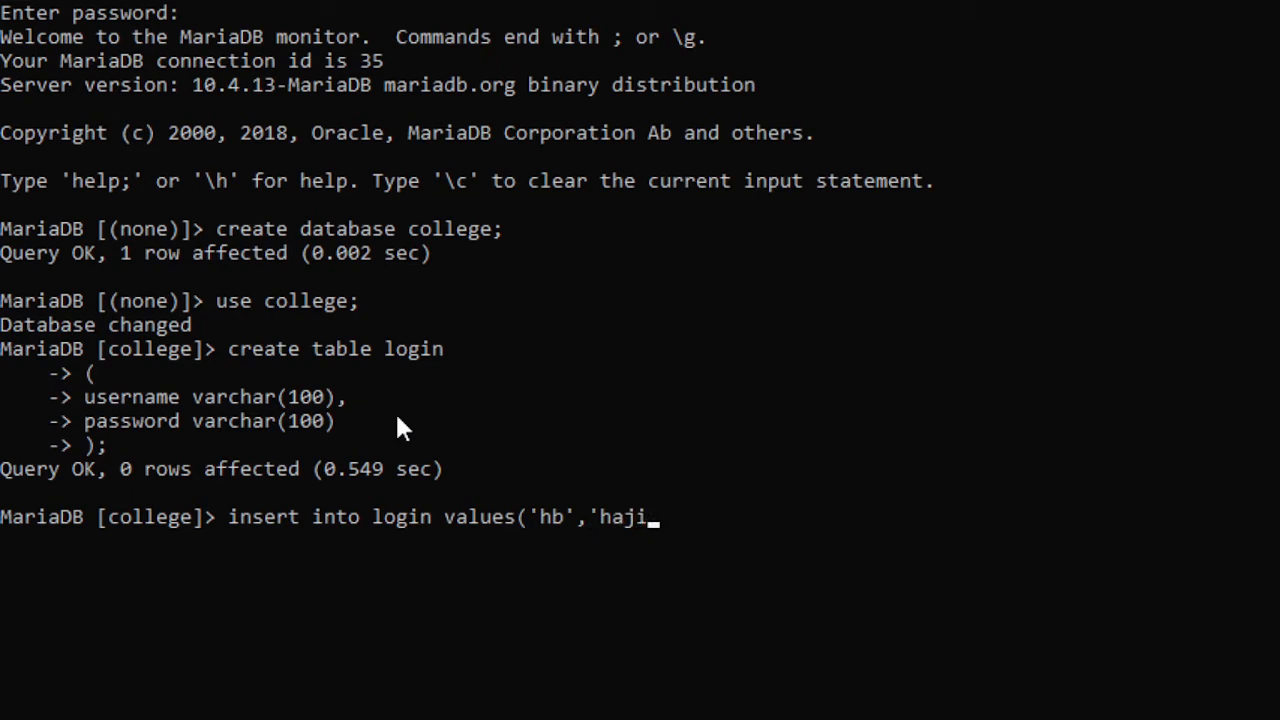
pyautogui.press('Return')
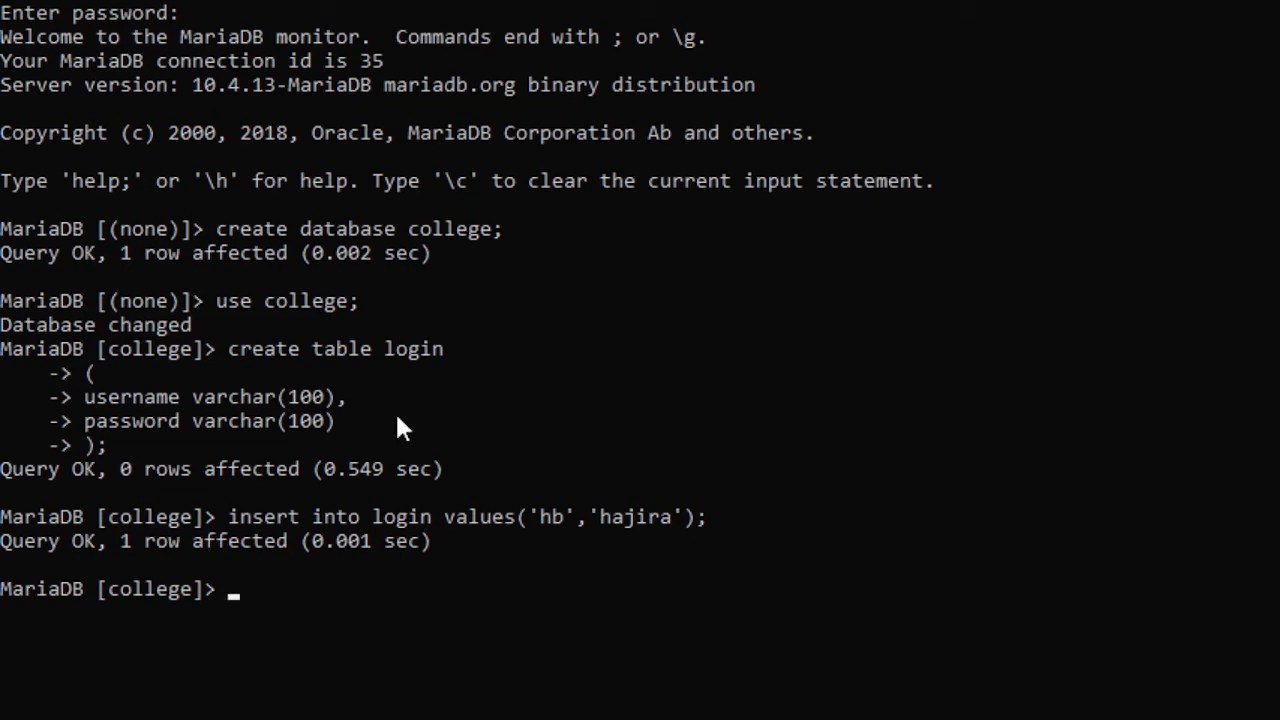
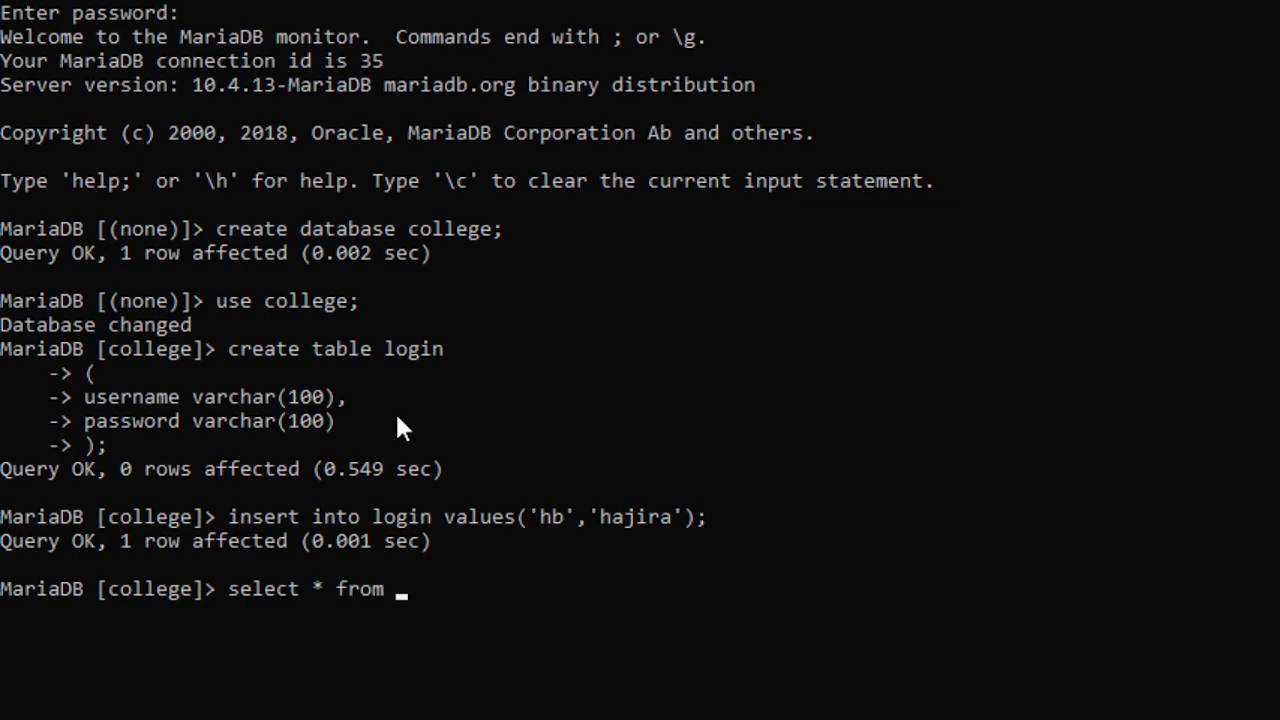
# Run select * from login to show the stored hb record
pyautogui.press('Return')
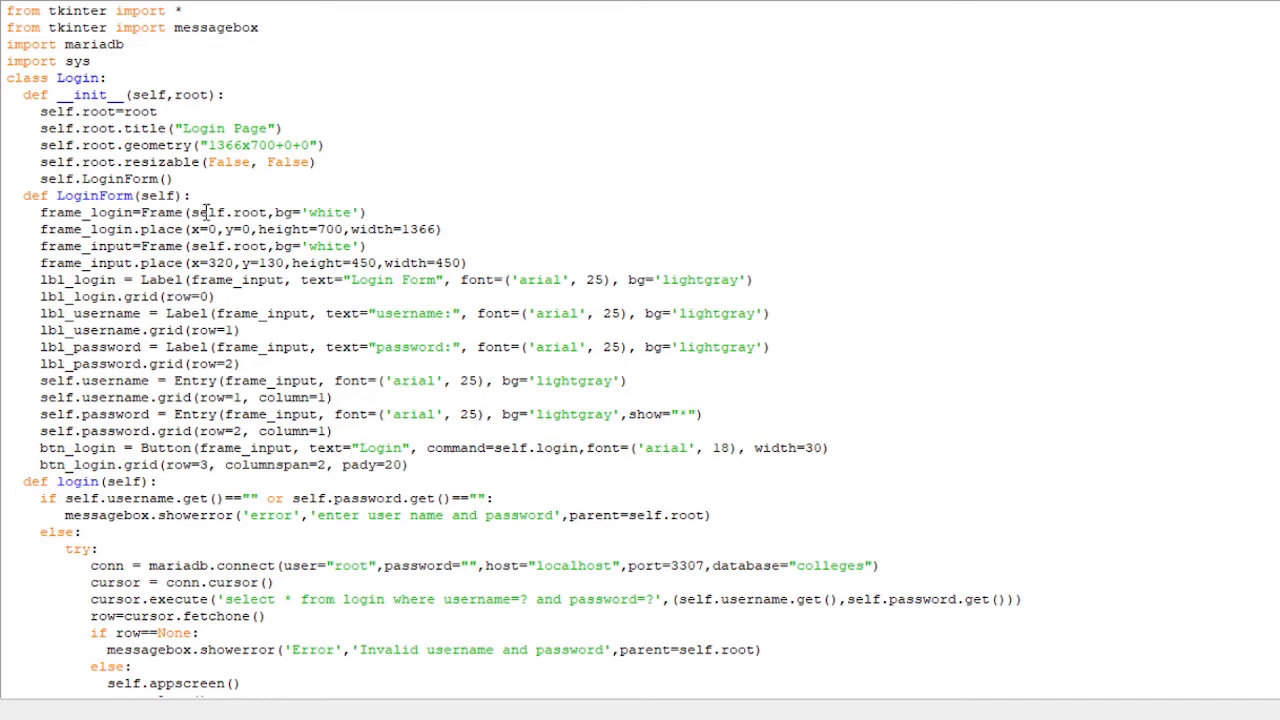
pyautogui.moveTo(40, 44)
pyautogui.mouseDown()
pyautogui.moveTo(116, 28)
pyautogui.moveTo(140, 44)
pyautogui.mouseUp()
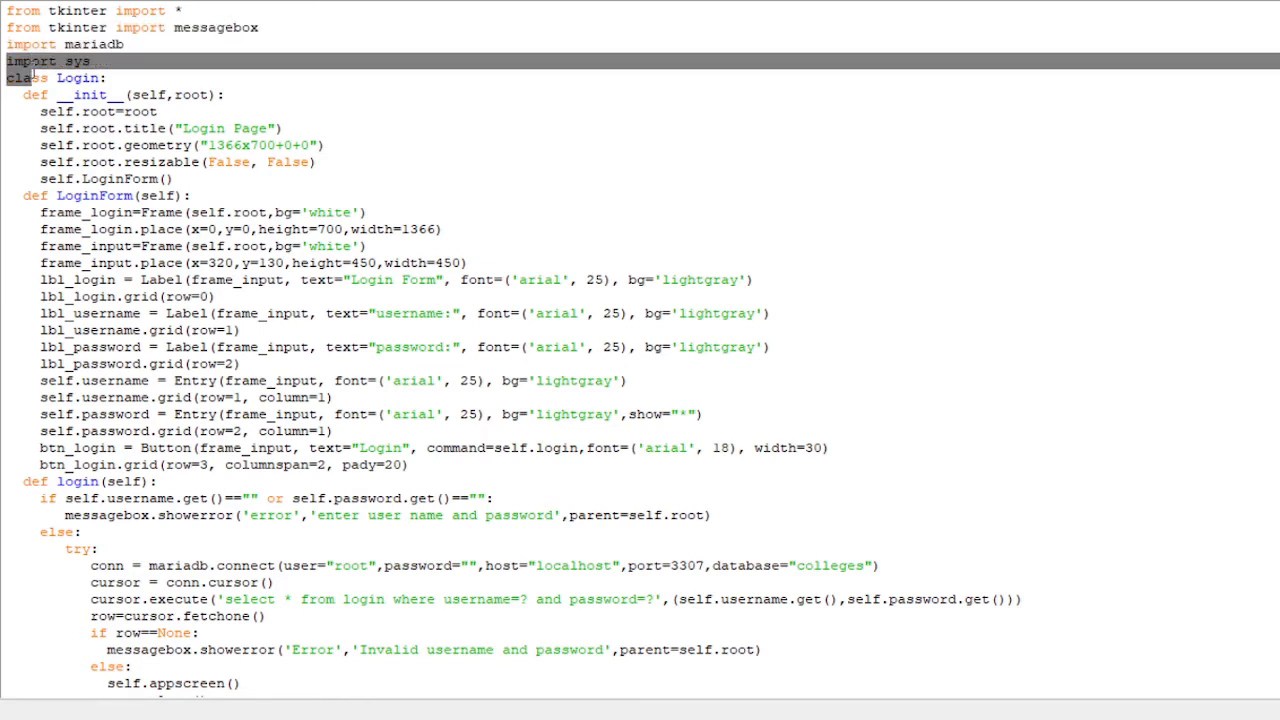
pyautogui.moveTo(7, 61); pyautogui.dragTo(90, 61)
pyautogui.click(158, 178)
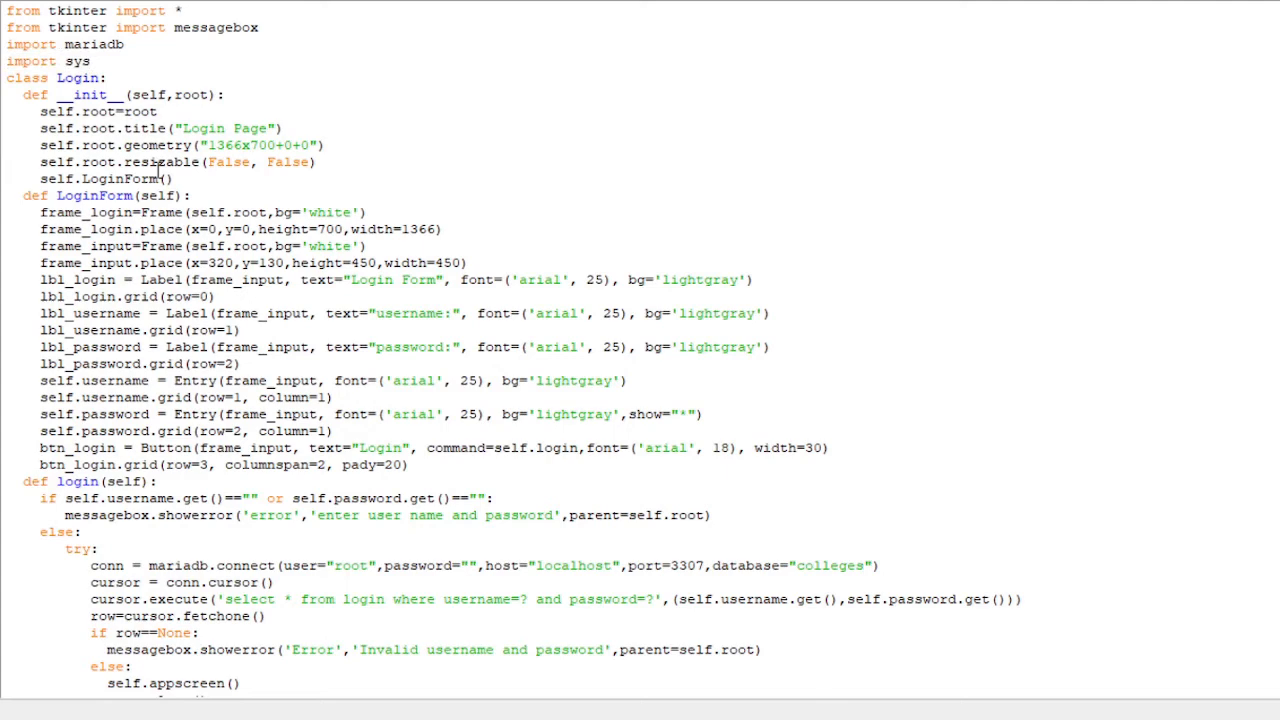
pyautogui.click(158, 162)
pyautogui.scroll(-2, 347, 497)
pyautogui.scroll(-3, 347, 497)
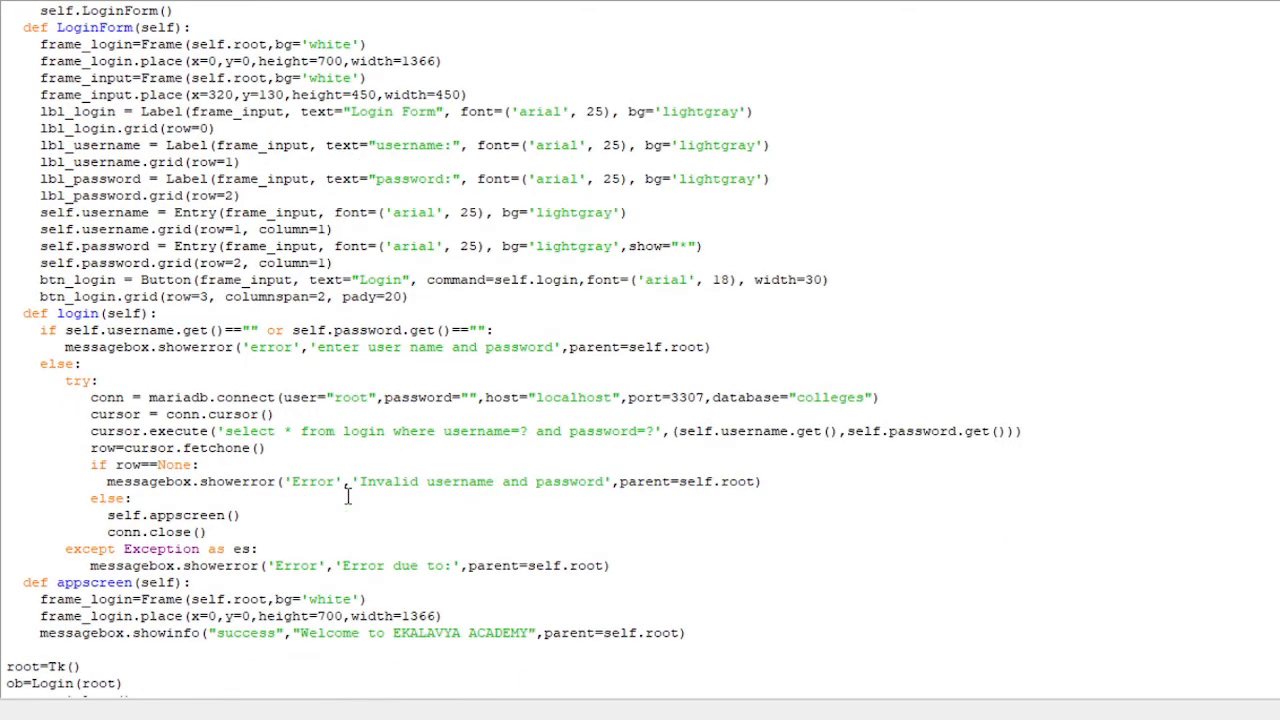
pyautogui.scroll(5, 347, 497)
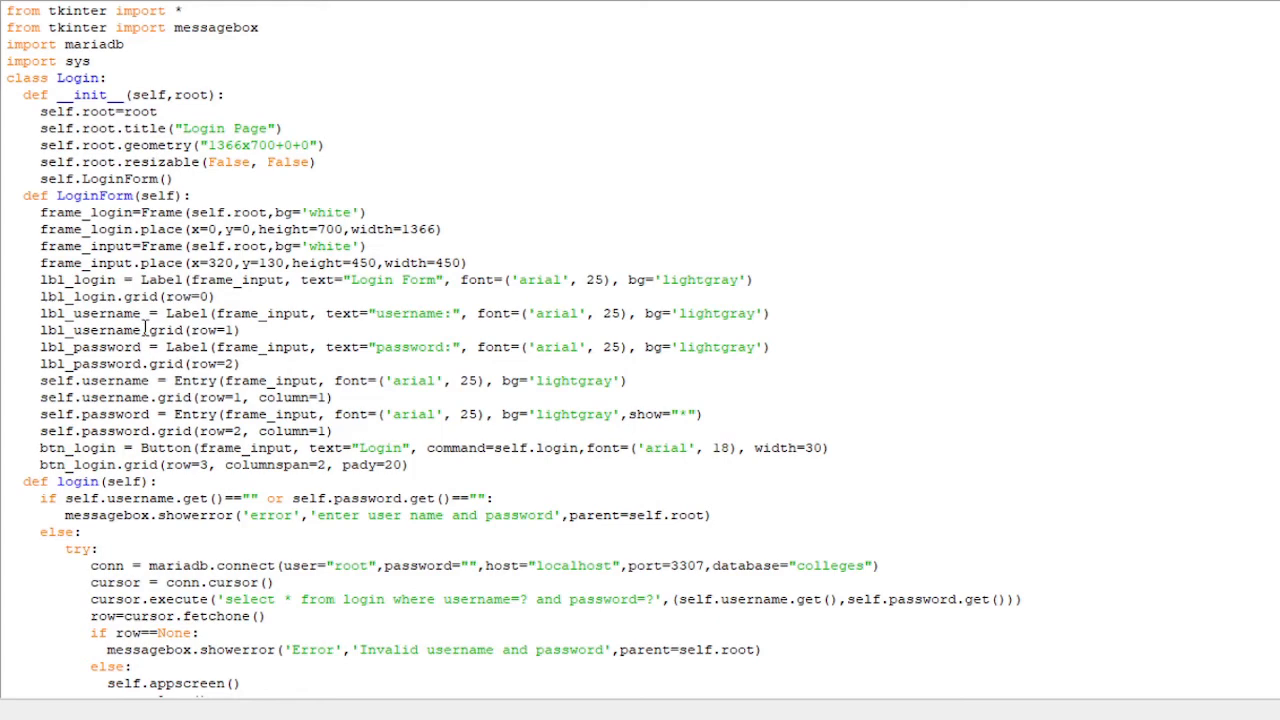
pyautogui.moveTo(148, 330); pyautogui.dragTo(244, 332)
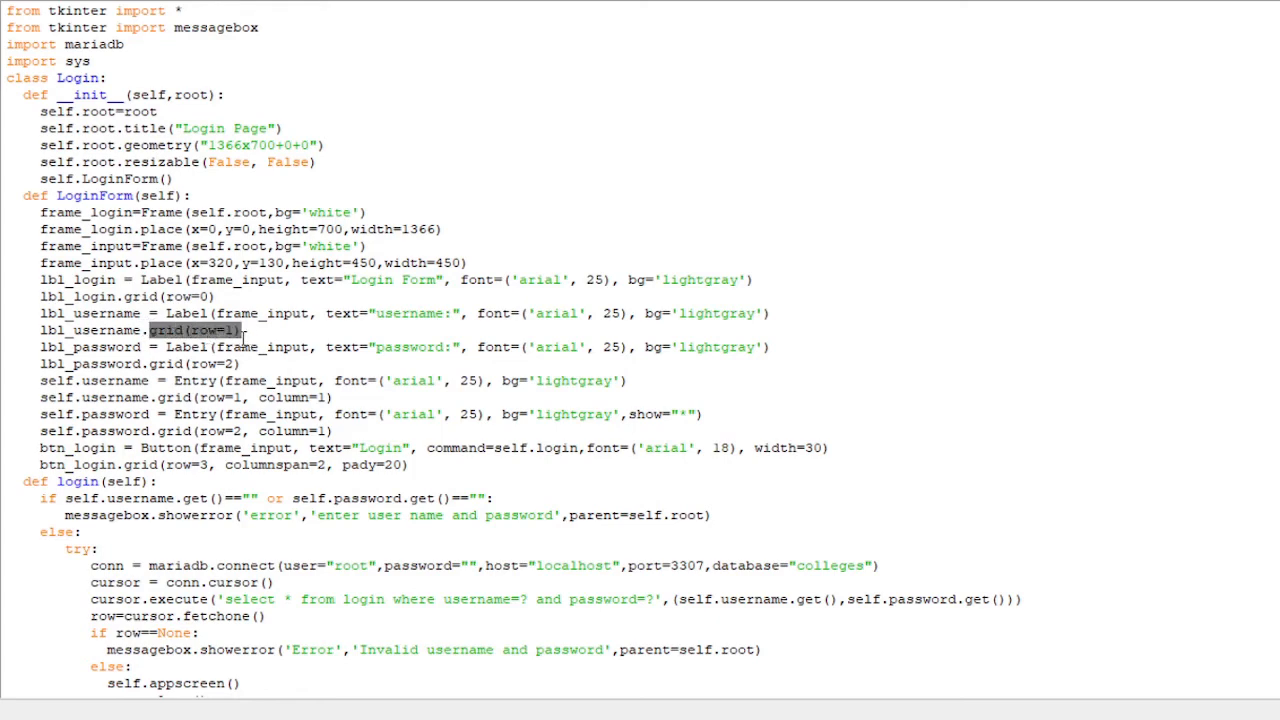
pyautogui.scroll(-5, 381, 508)
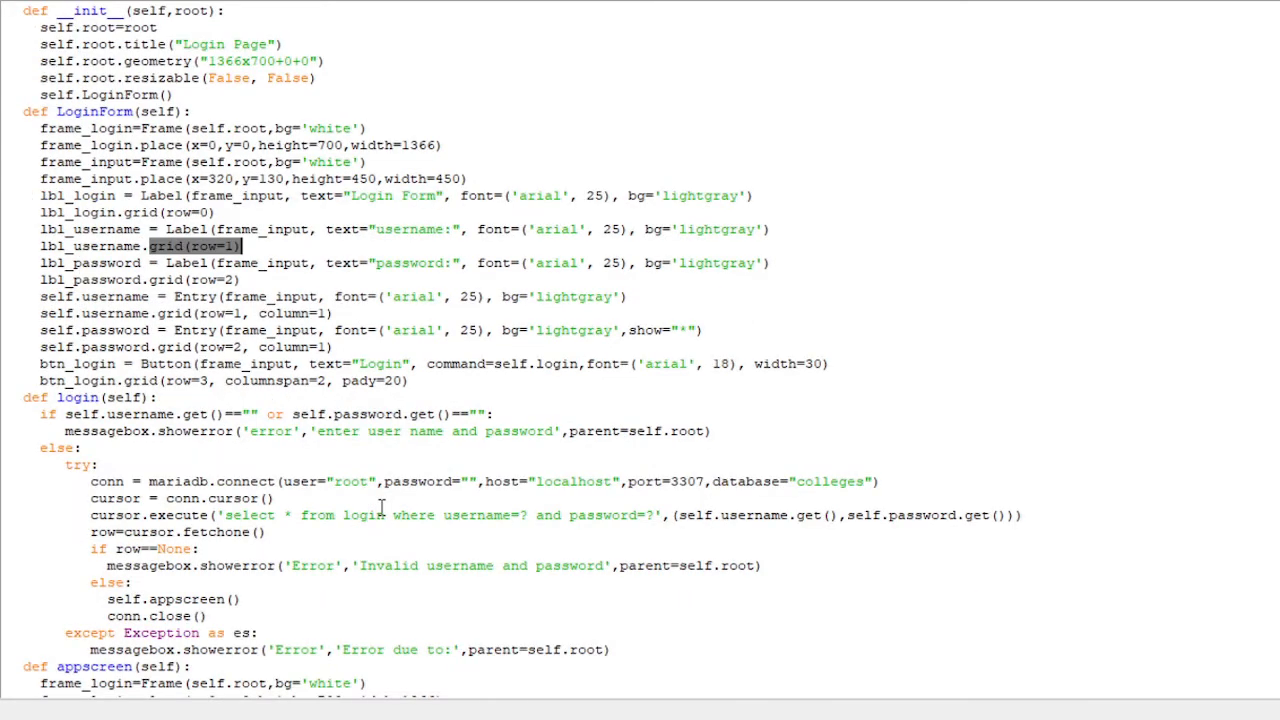
pyautogui.scroll(-5, 381, 508)
pyautogui.scroll(-3, 381, 508)
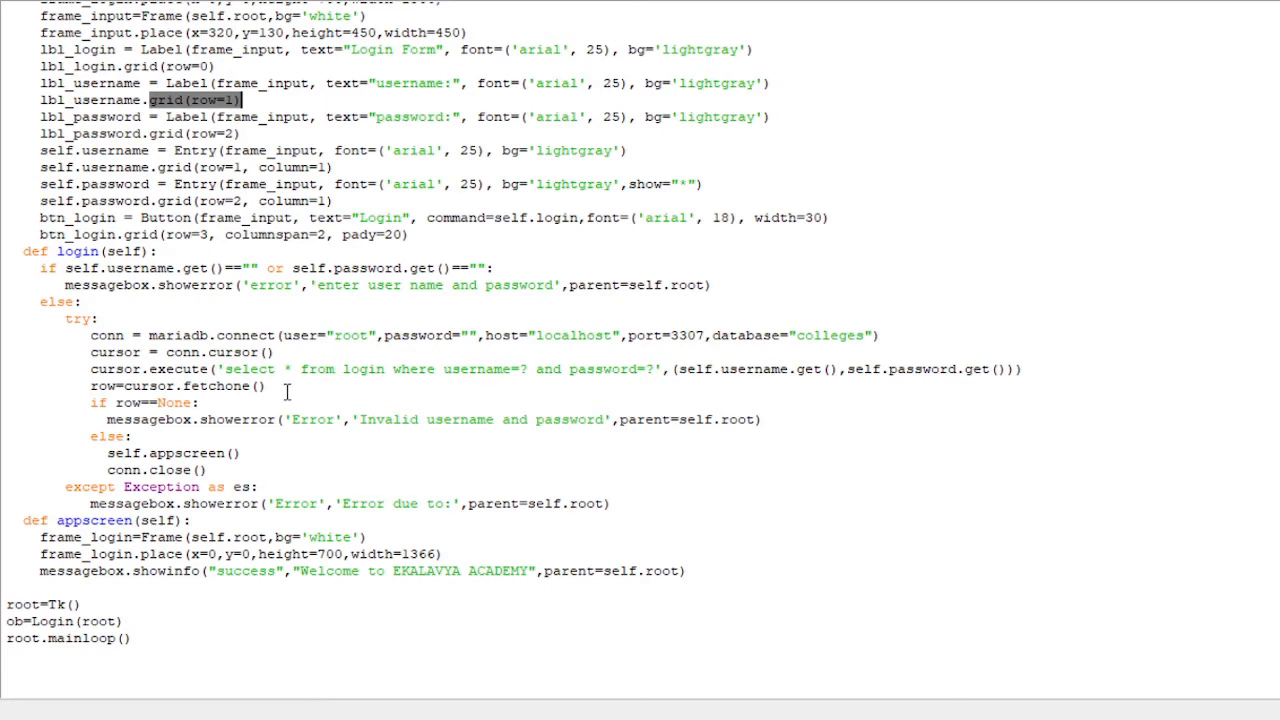
pyautogui.click(278, 472)
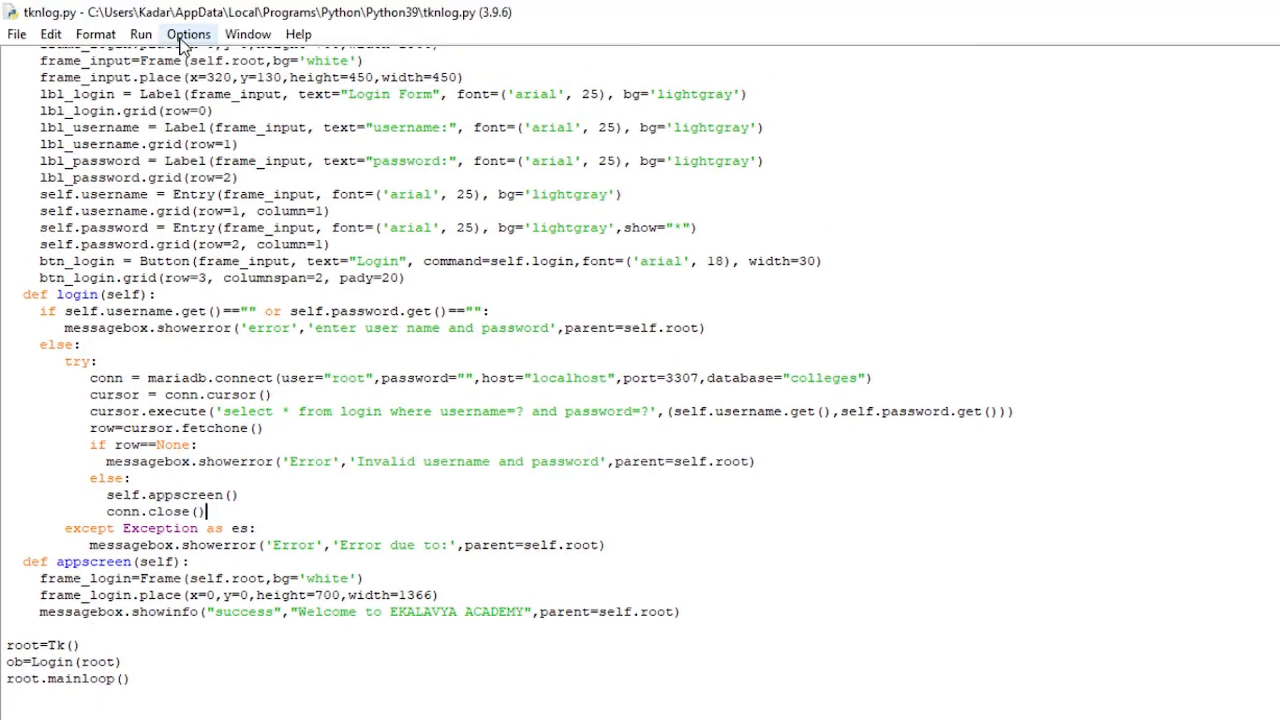
# Run the login script via Run Module so the Login Page window appears
pyautogui.click(141, 34)
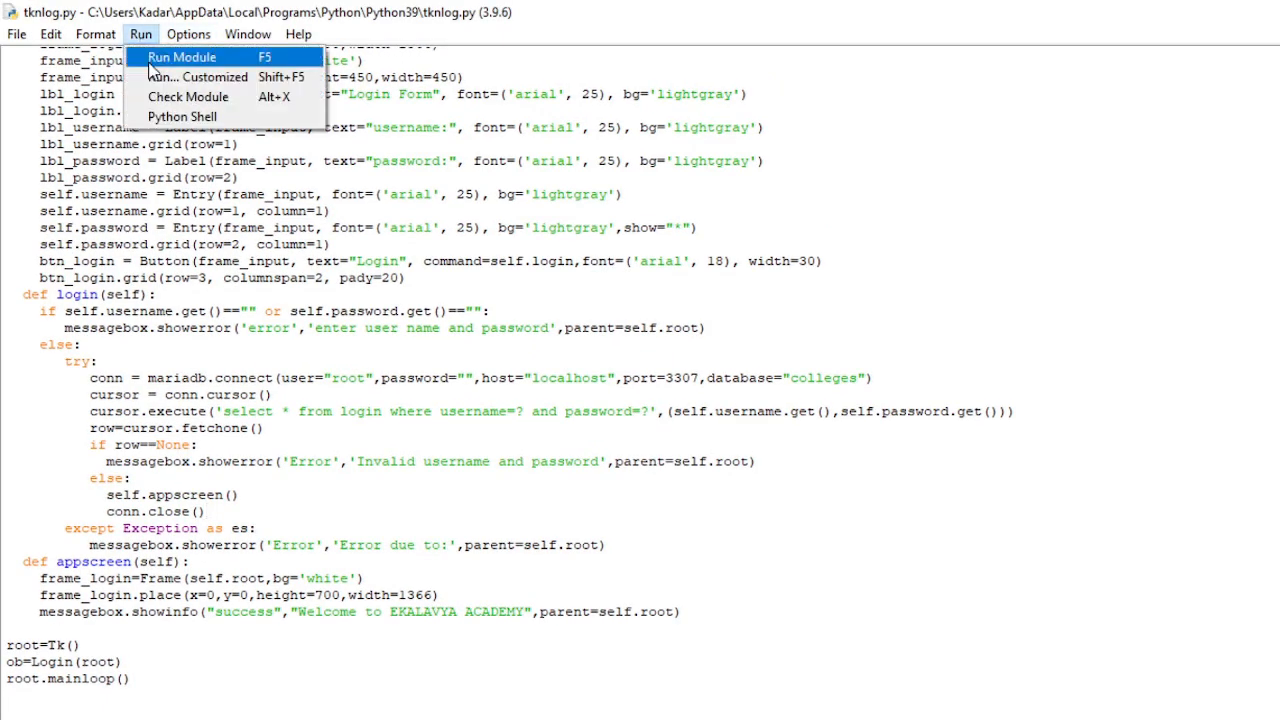
pyautogui.click(181, 57)
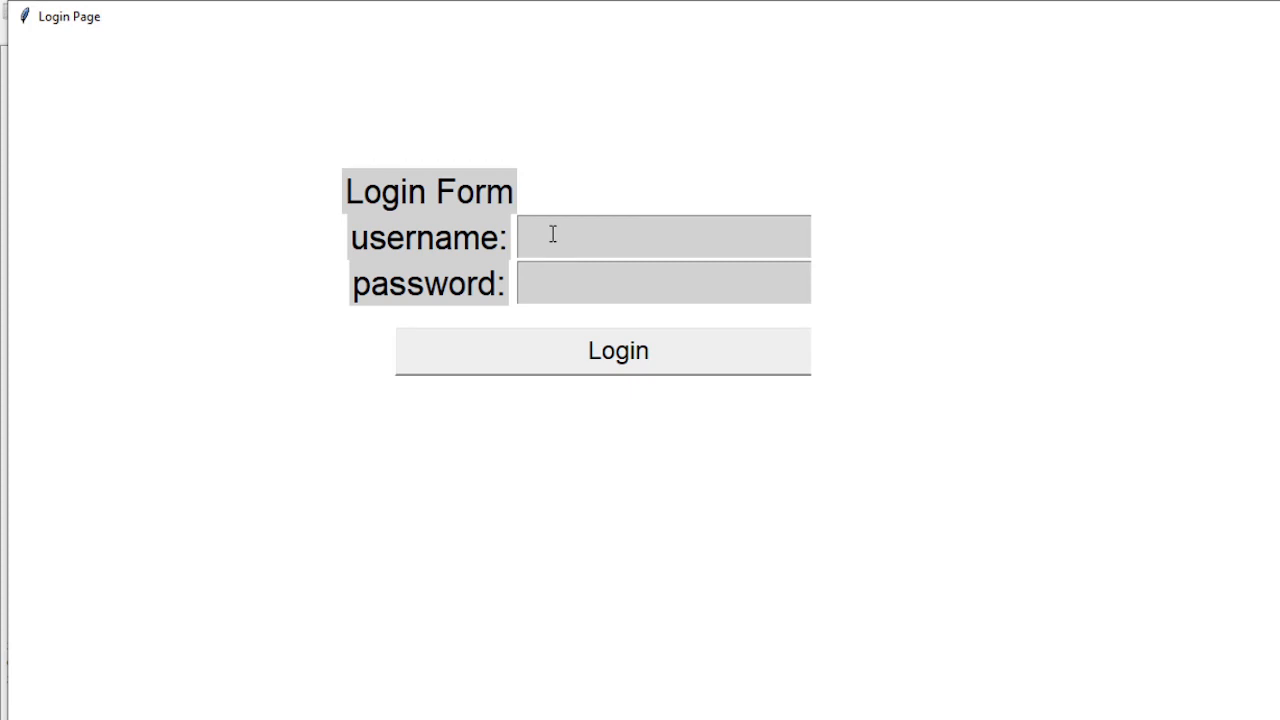
pyautogui.click(547, 357)
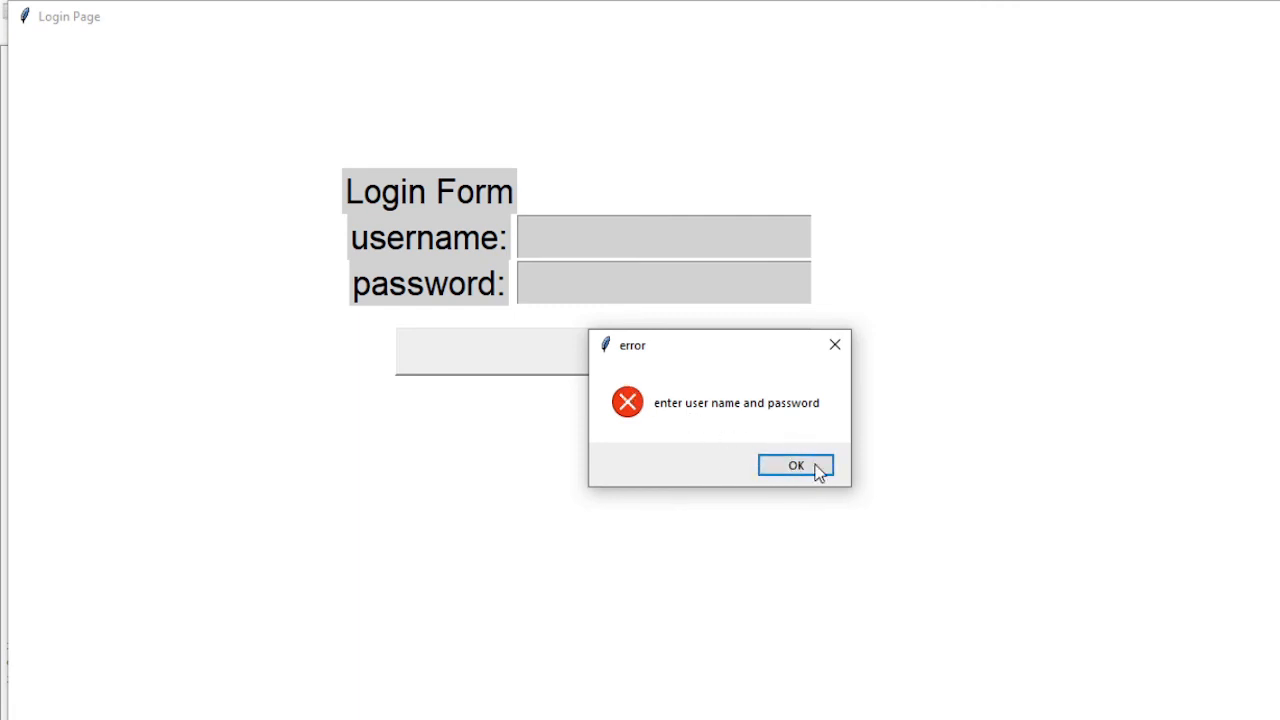
pyautogui.click(782, 467)
pyautogui.click(598, 238)
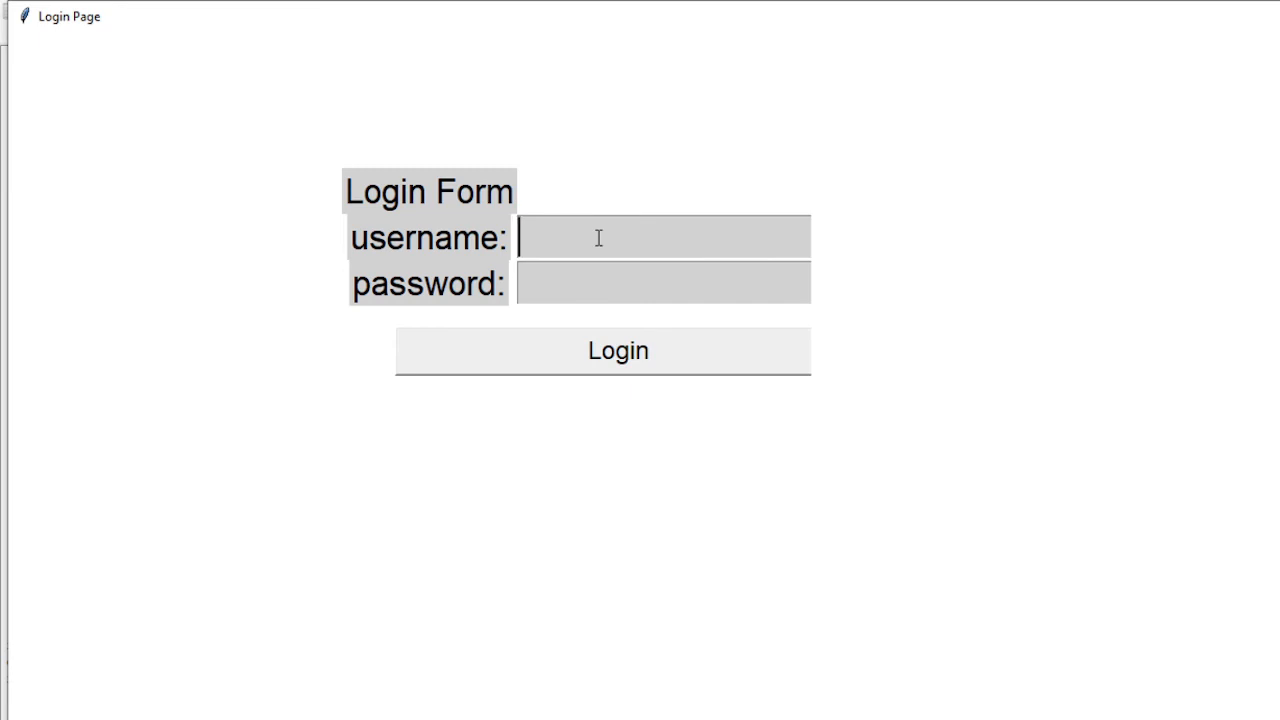
pyautogui.write('hfdd')
# Submit username hfdd with a wrong password and dismiss the 'Invalid username and password' error
pyautogui.click(620, 284)
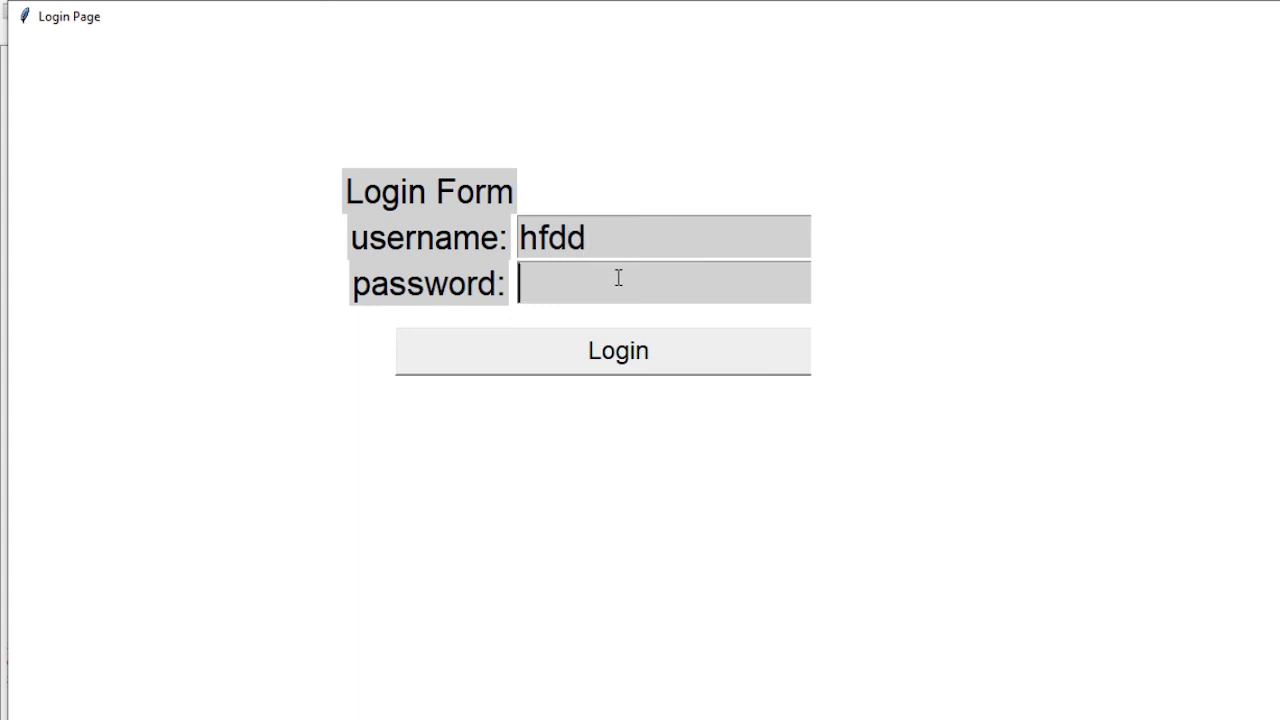
pyautogui.write('****')
pyautogui.click(651, 355)
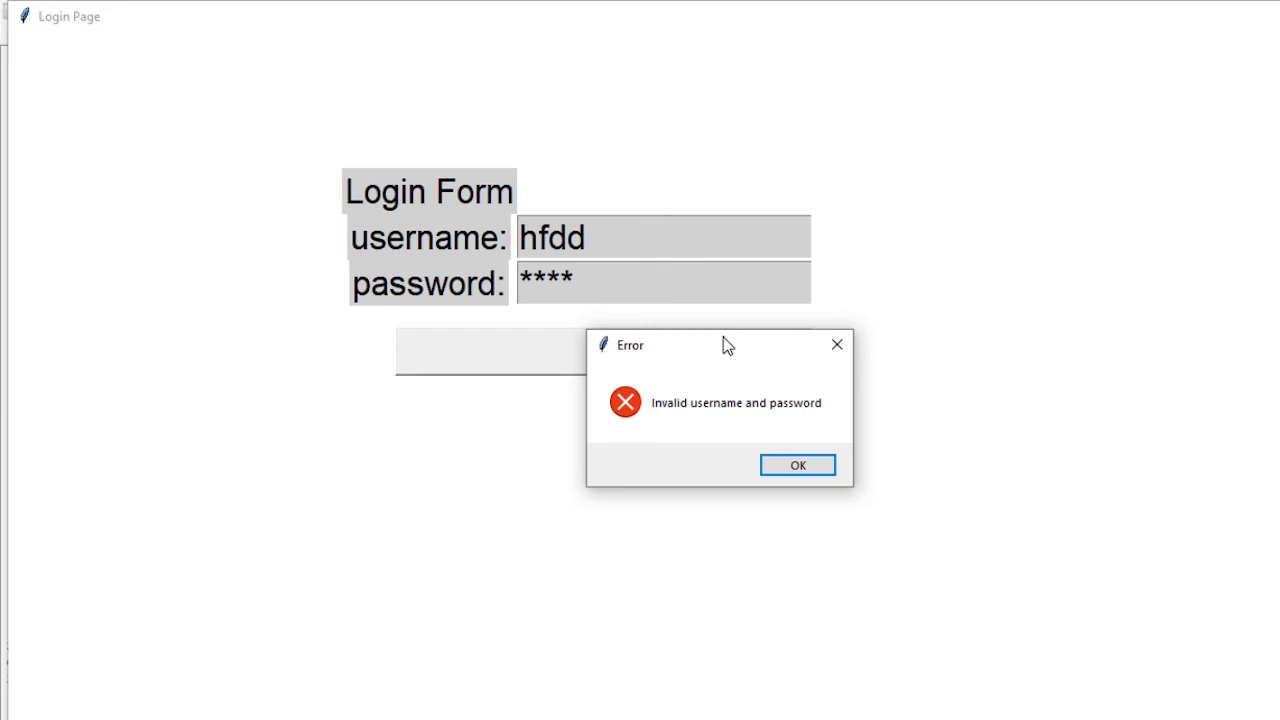
pyautogui.click(797, 465)
# Replace the entries with hb and its correct password and submit to get the EKALAVYA ACADEMY welcome
pyautogui.doubleClick(552, 237)
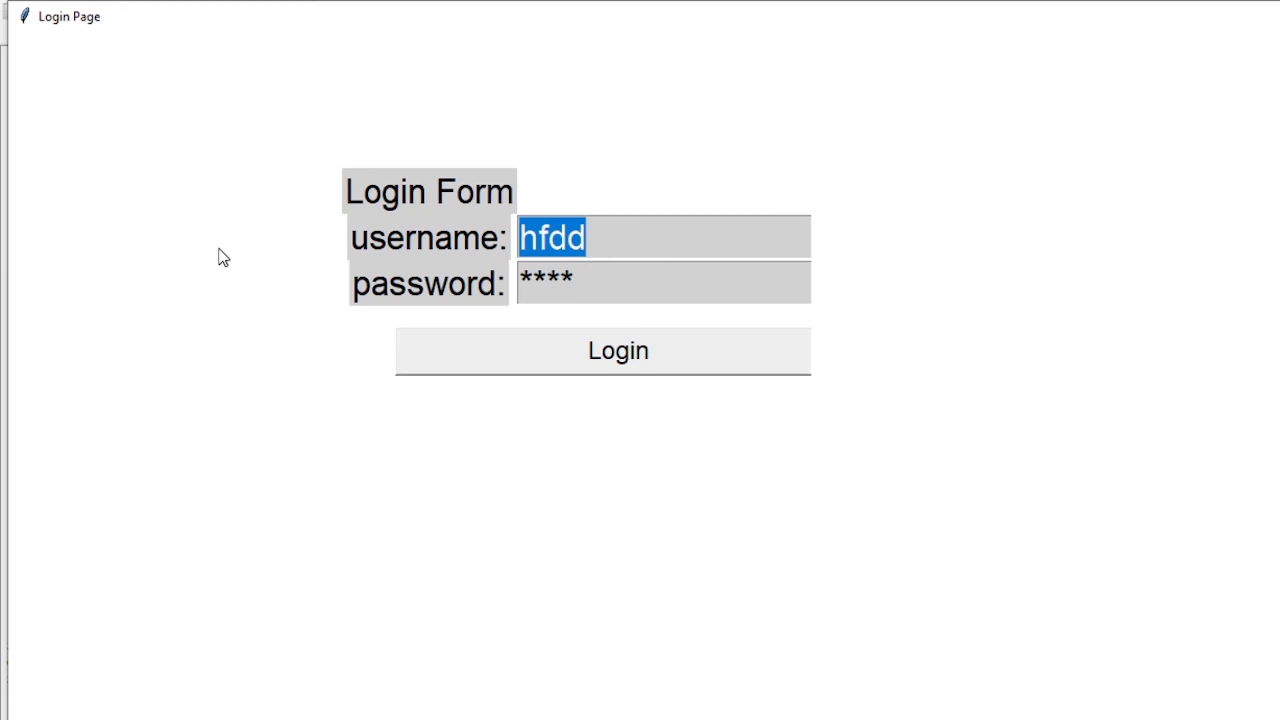
pyautogui.press('BackSpace')
pyautogui.write('hb')
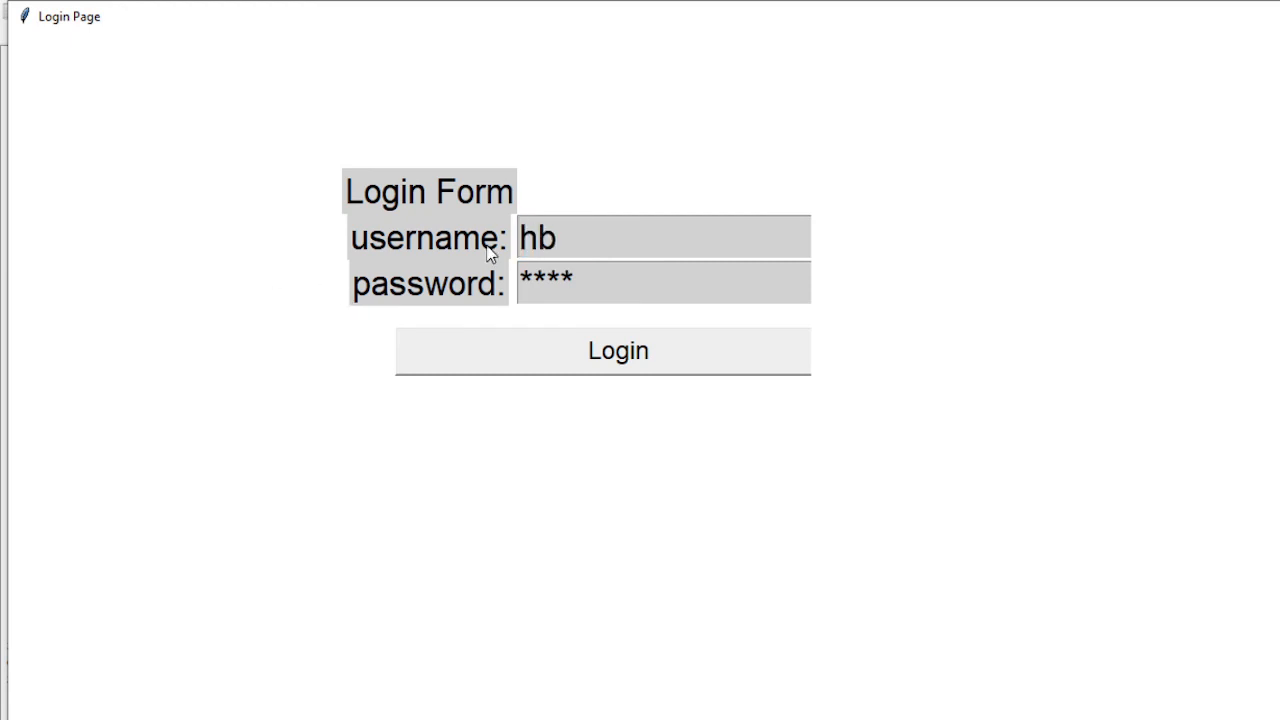
pyautogui.moveTo(591, 278); pyautogui.dragTo(518, 280)
pyautogui.press('BackSpace')
pyautogui.click(538, 355)
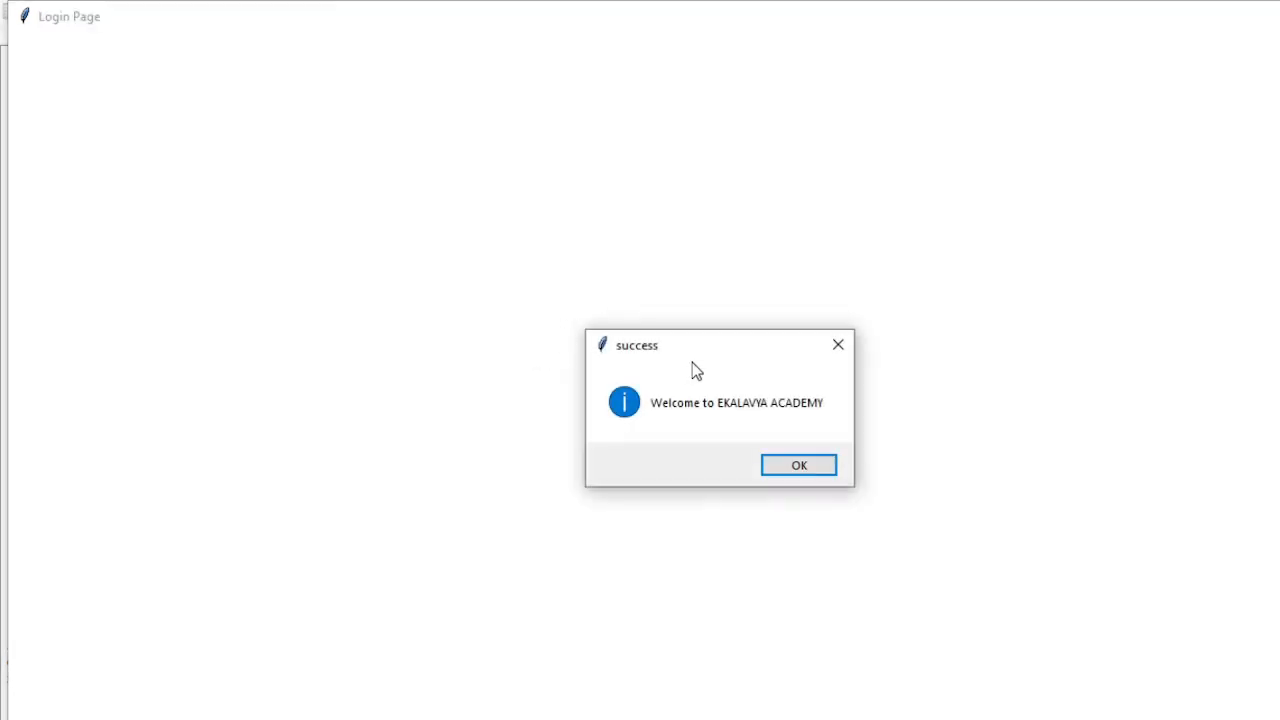